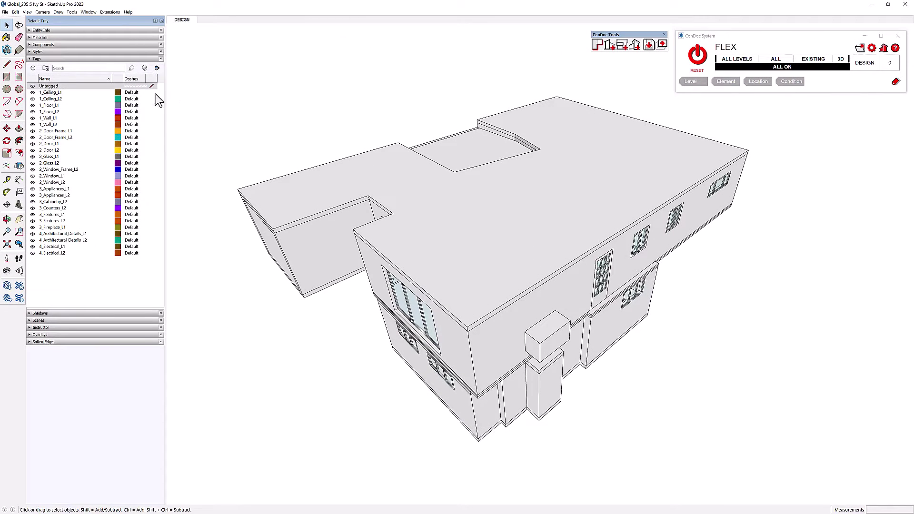
# Hide the L1 ceiling, window-frame L2, features L1/L2, architectural-details L1/L2 and electrical L1 tags
pyautogui.click(33, 93)
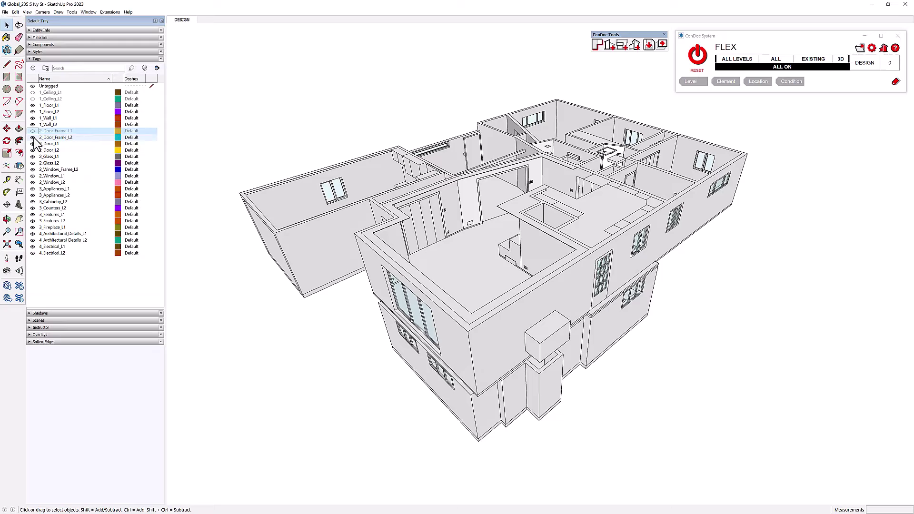
pyautogui.click(33, 169)
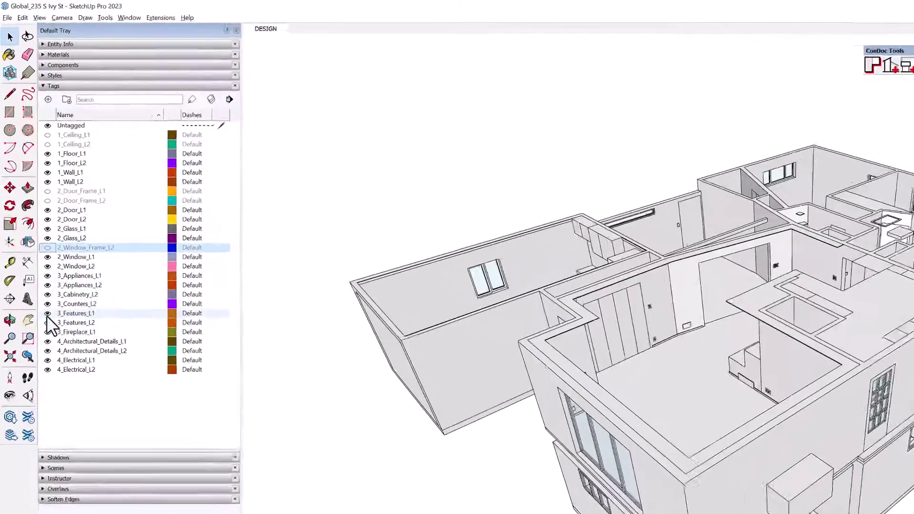
pyautogui.click(32, 214)
pyautogui.click(32, 221)
pyautogui.click(56, 406)
pyautogui.click(56, 417)
pyautogui.click(57, 428)
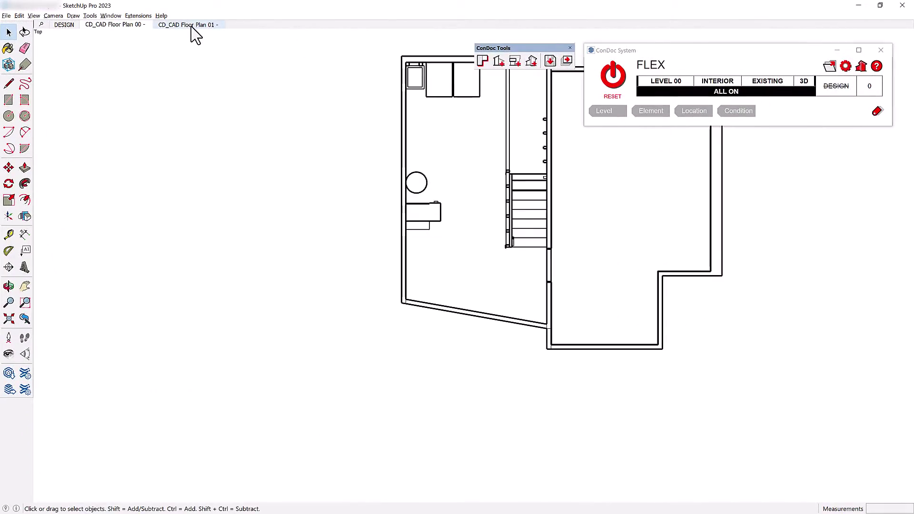
# From the CD_CAD Floor Plan 01 scene, export all floor-plan drawings to LayOut
pyautogui.click(192, 26)
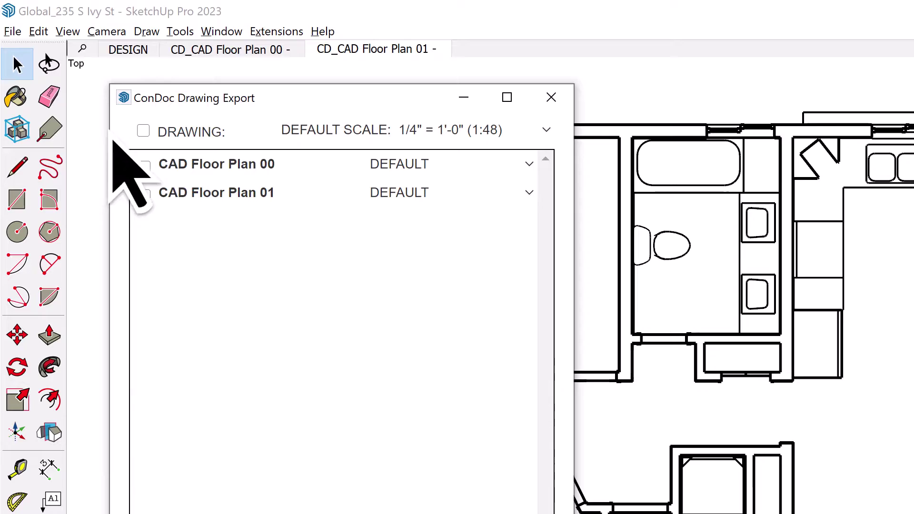
pyautogui.click(145, 134)
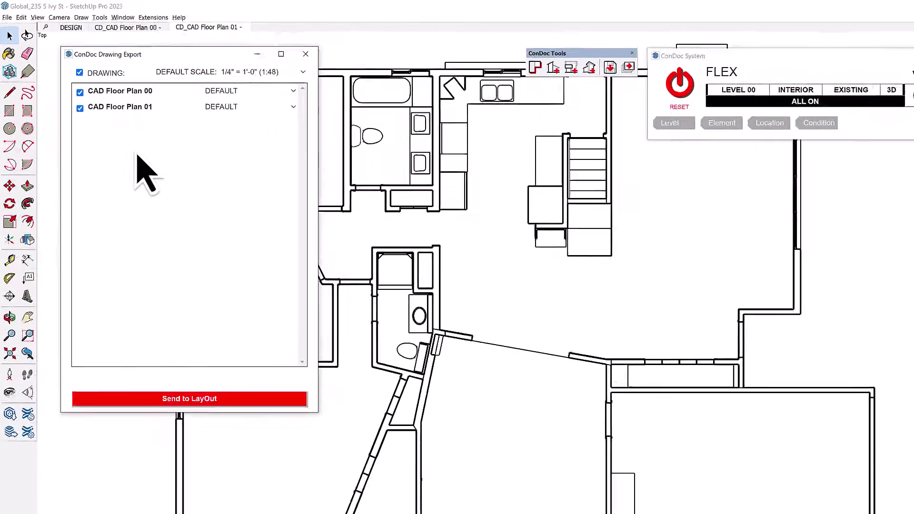
pyautogui.click(257, 361)
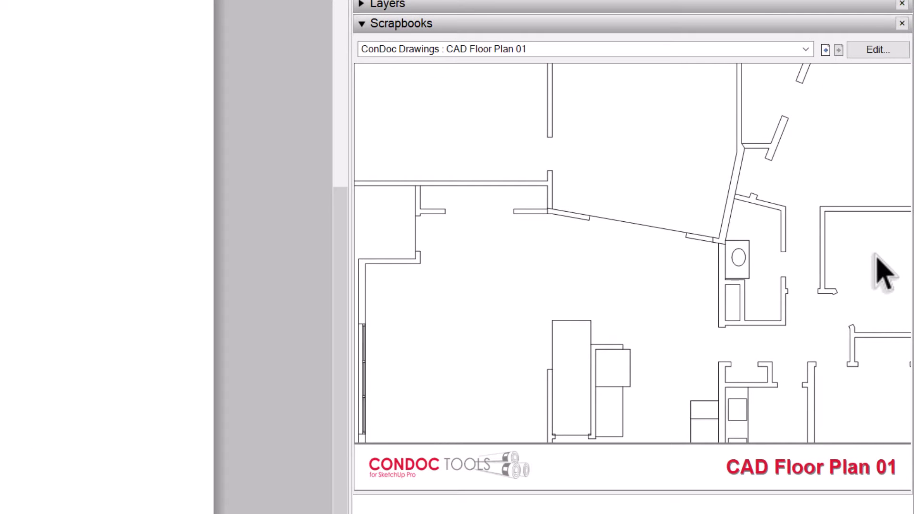
# Place the CAD Floor Plan 01 scrapbook drawing on the page and scale it up
pyautogui.moveTo(805, 274); pyautogui.dragTo(338, 233)
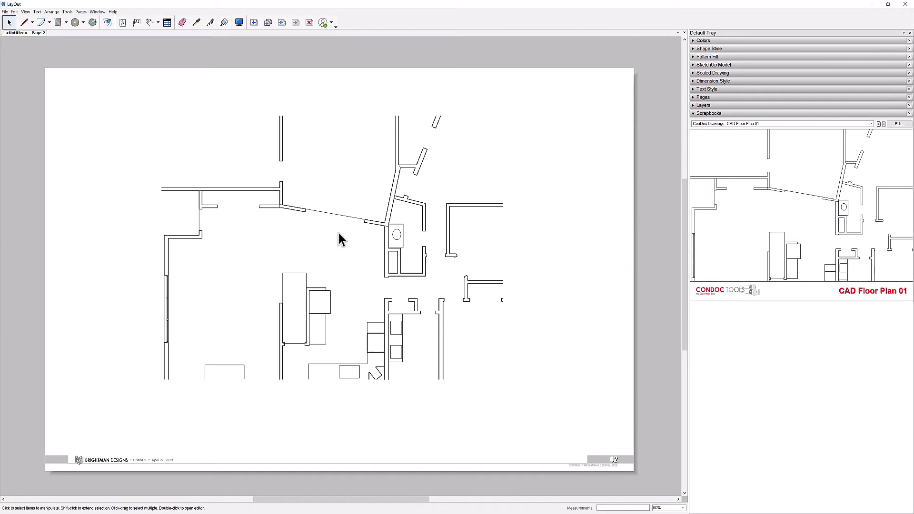
pyautogui.moveTo(522, 391); pyautogui.dragTo(601, 434)
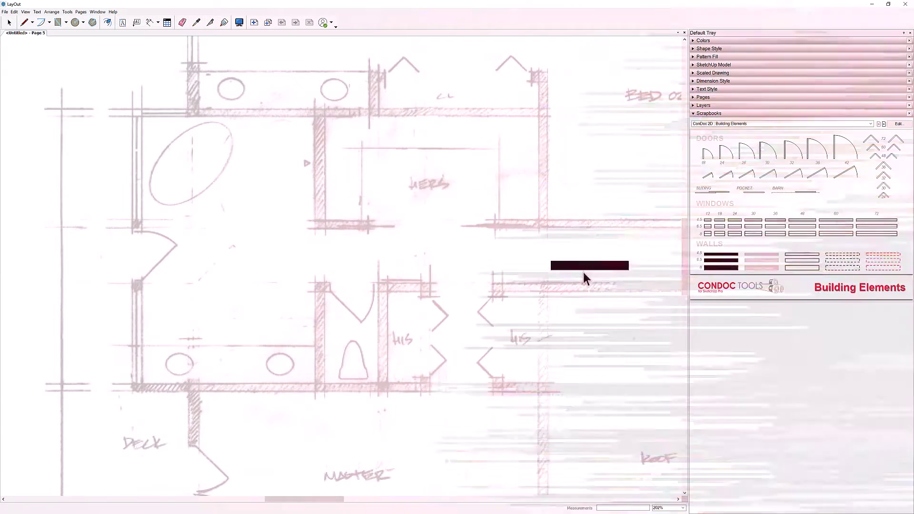
# Insert the bifold door symbol into the plan and flip it left to right
pyautogui.moveTo(582, 275); pyautogui.dragTo(193, 391)
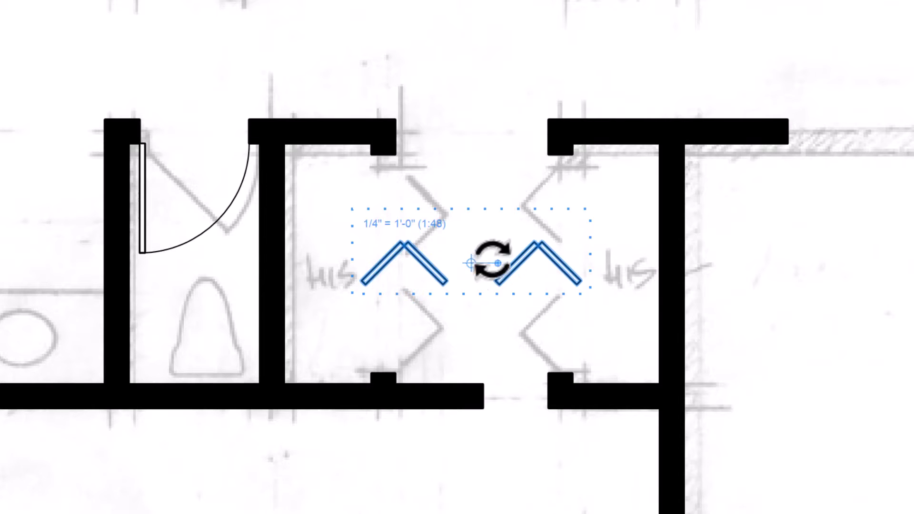
pyautogui.rightClick(519, 185)
pyautogui.moveTo(586, 388)
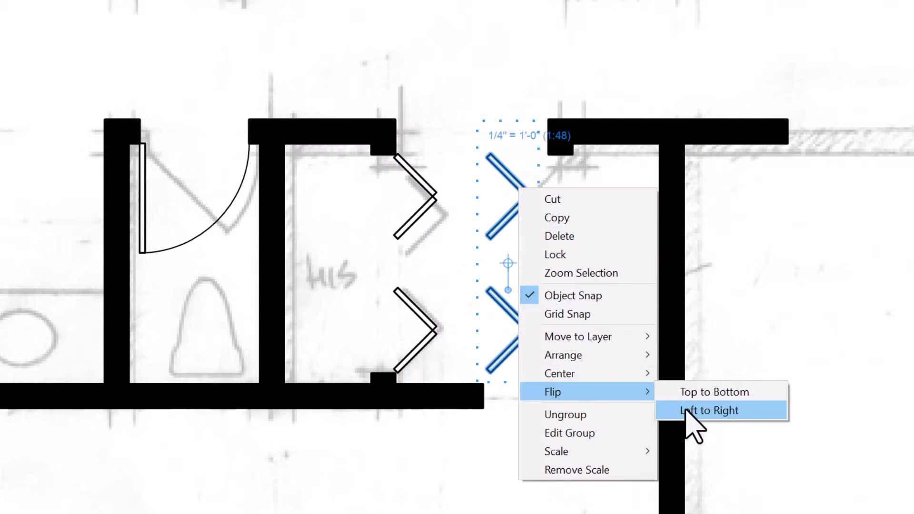
pyautogui.click(690, 406)
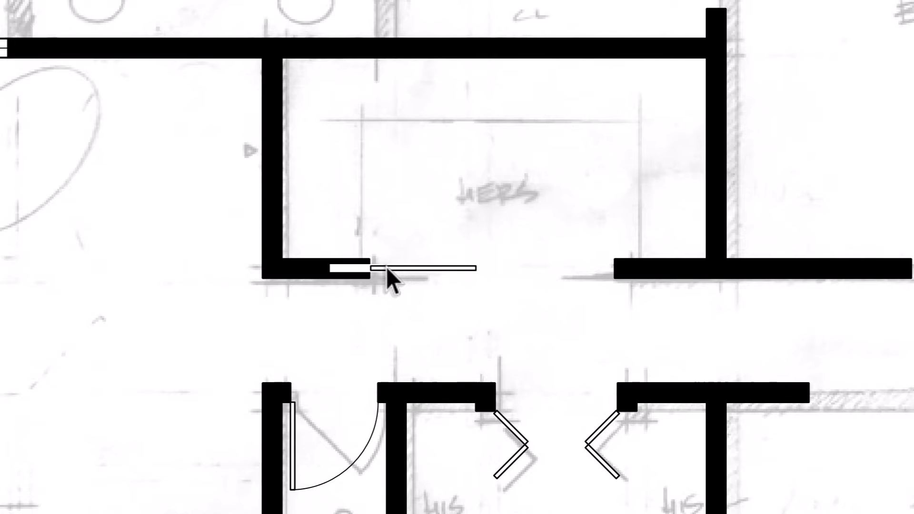
# Slide the sliding door into its opening and flip it left to right
pyautogui.moveTo(387, 268); pyautogui.dragTo(548, 270)
pyautogui.rightClick(561, 272)
pyautogui.moveTo(620, 436)
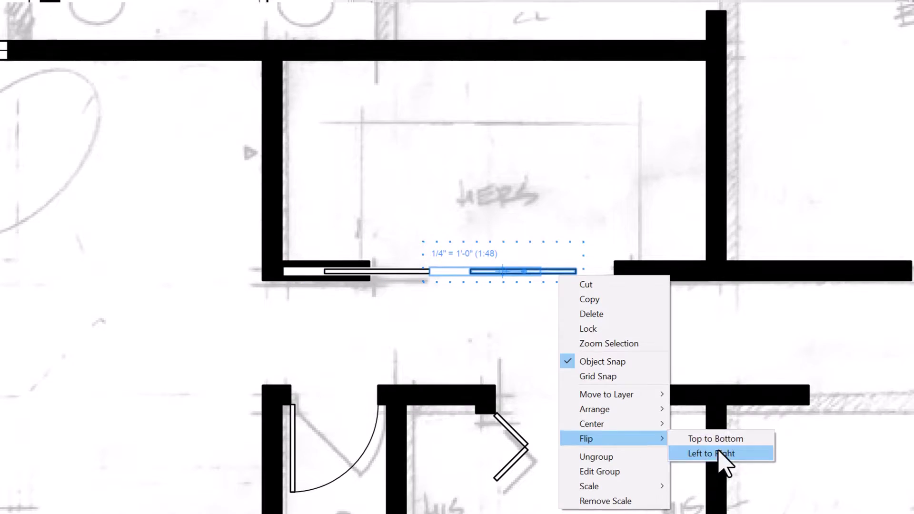
pyautogui.click(719, 453)
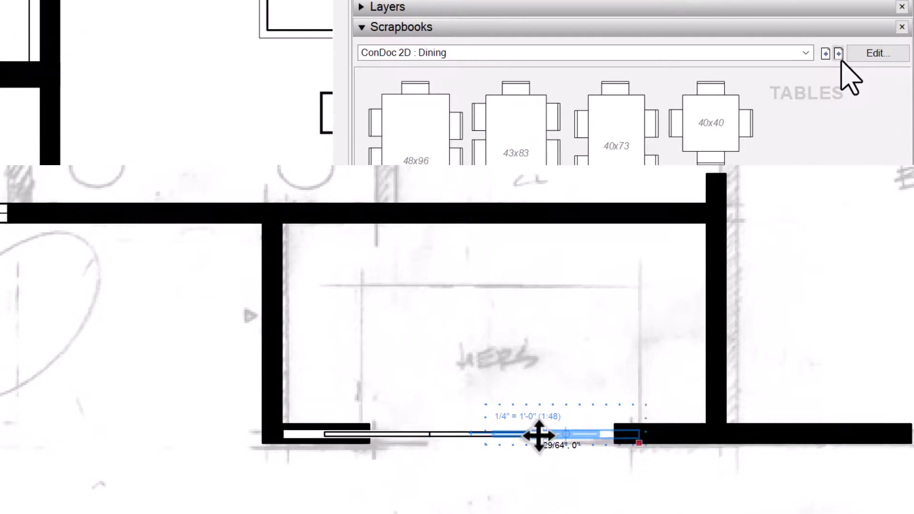
# Page through the Living Room, Bedroom and Kitchen/Bath/Utility scrapbooks
pyautogui.click(839, 53)
pyautogui.click(839, 54)
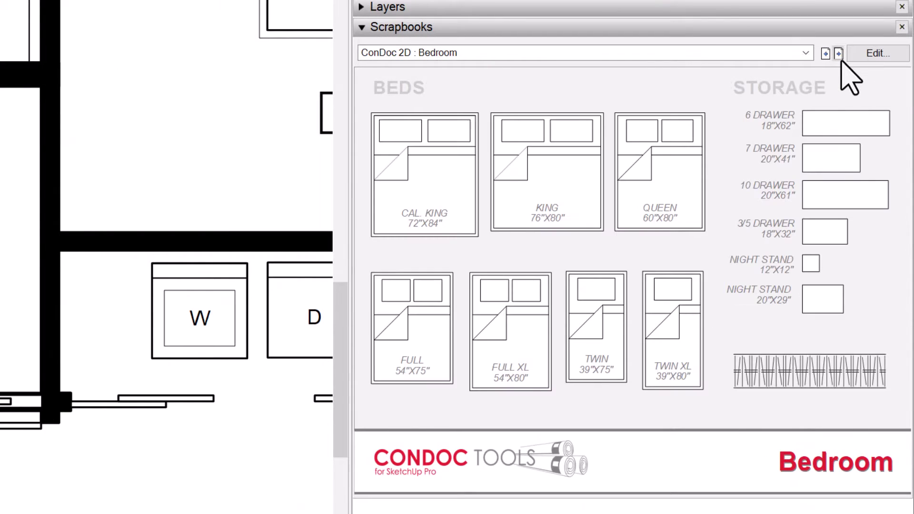
pyautogui.click(839, 53)
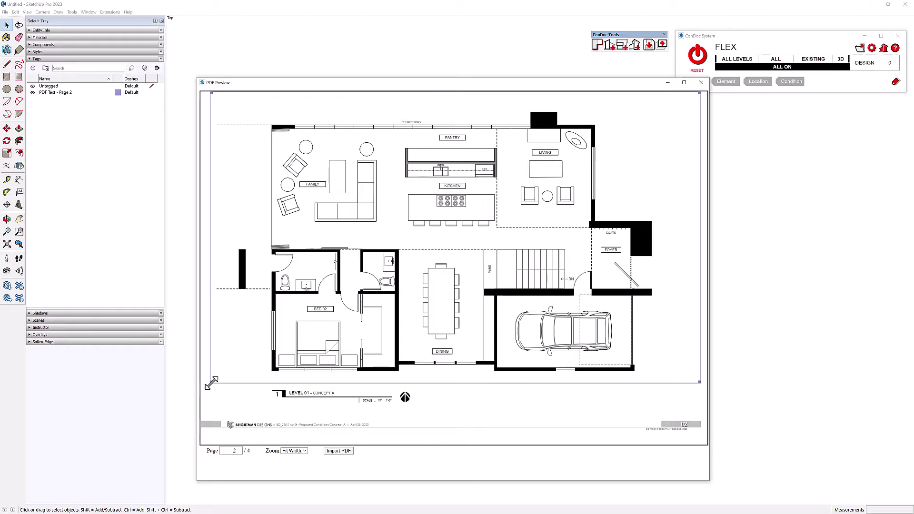
# Import page 2 of the PDF, the Level 01 Concept A floor plan
pyautogui.click(347, 452)
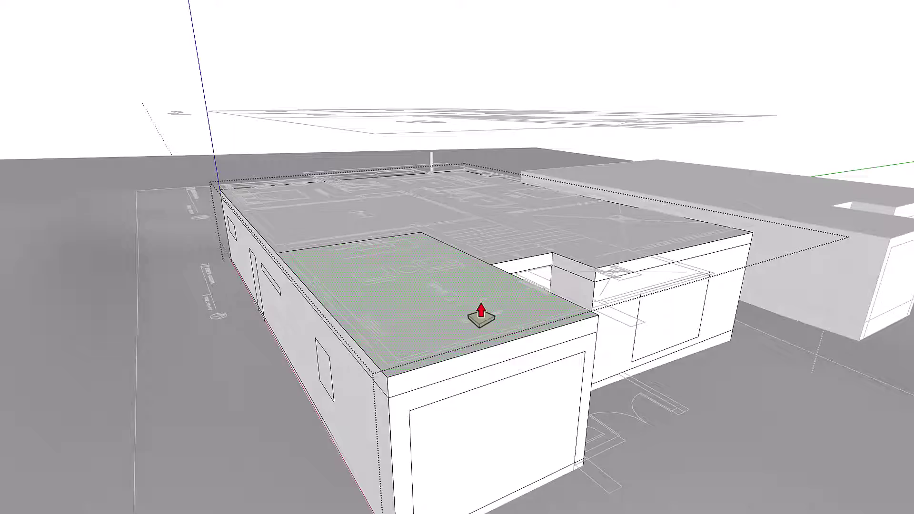
# Push/Pull a block up from the imported Level 01 floor plan
pyautogui.moveTo(473, 313); pyautogui.dragTo(410, 191)
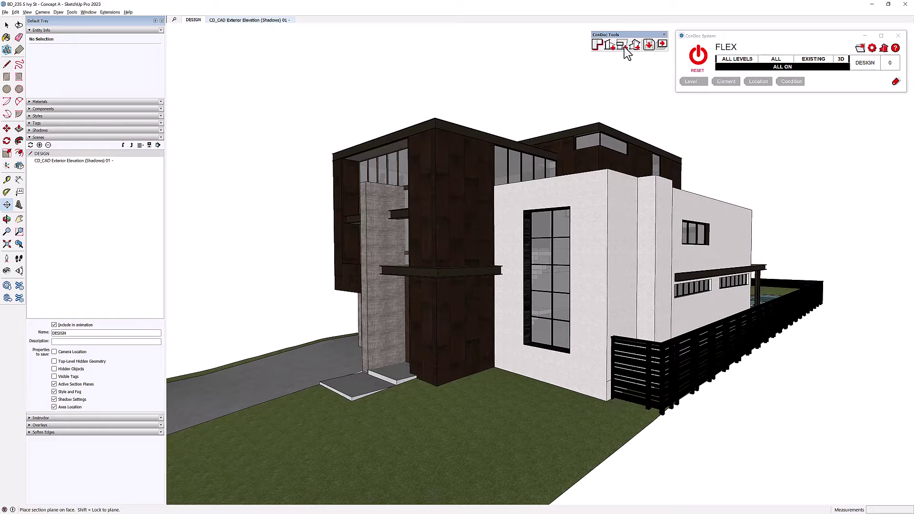
# Add section cuts on three more wall faces, creating elevation scenes 02, 03 and 04
pyautogui.click(695, 230)
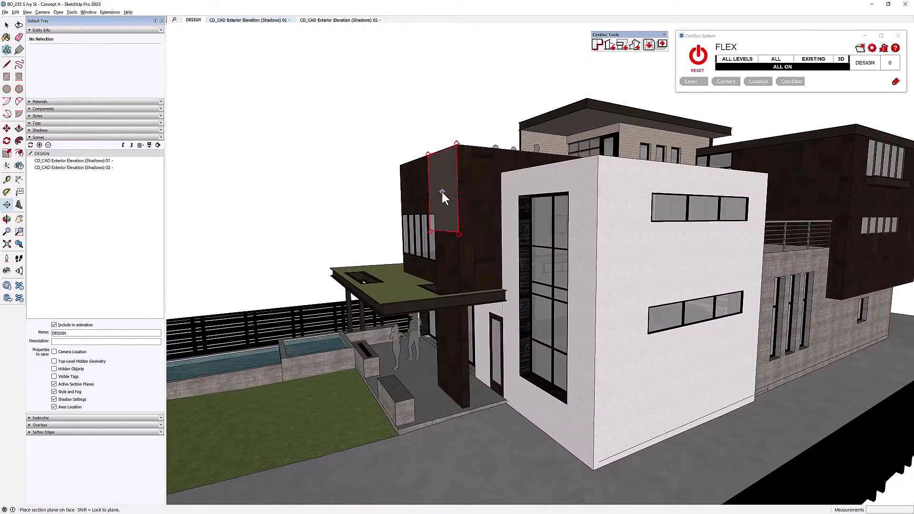
pyautogui.click(441, 190)
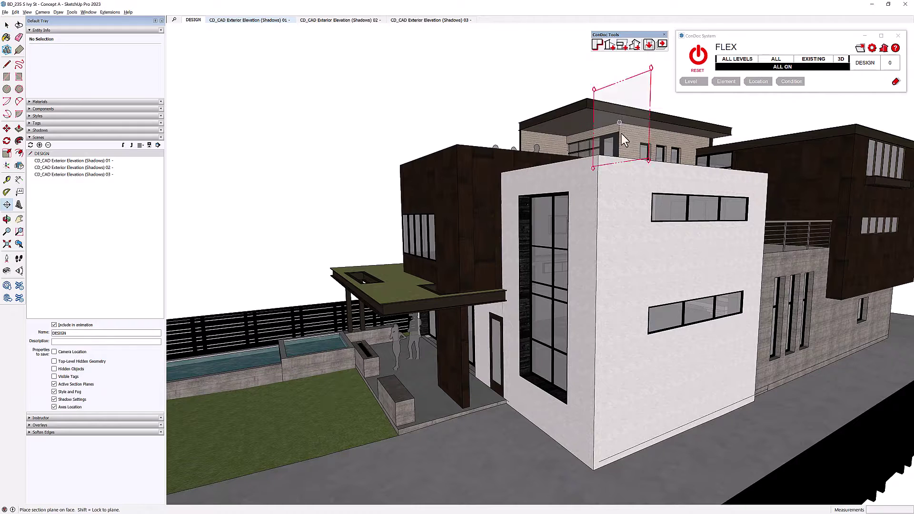
pyautogui.click(621, 212)
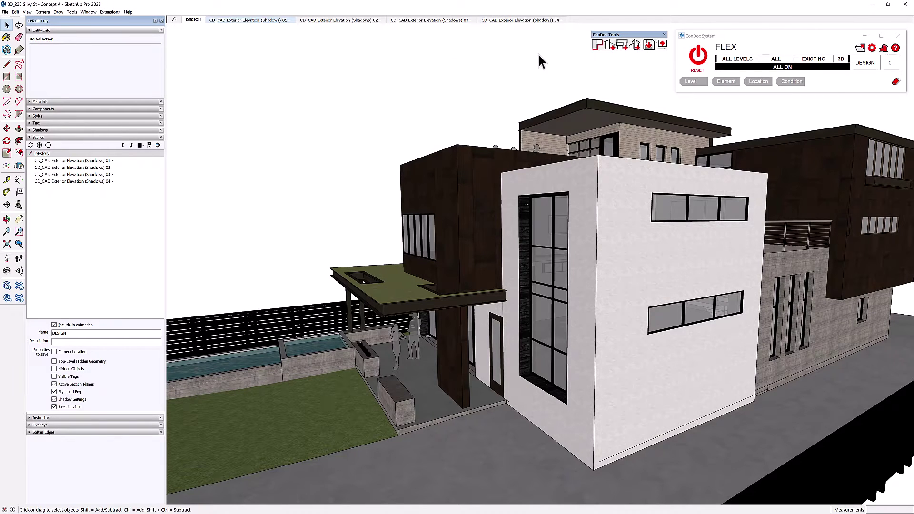
# Review the Shadows 04, 03, 02 and 01 elevation scenes in turn
pyautogui.click(532, 21)
pyautogui.click(440, 21)
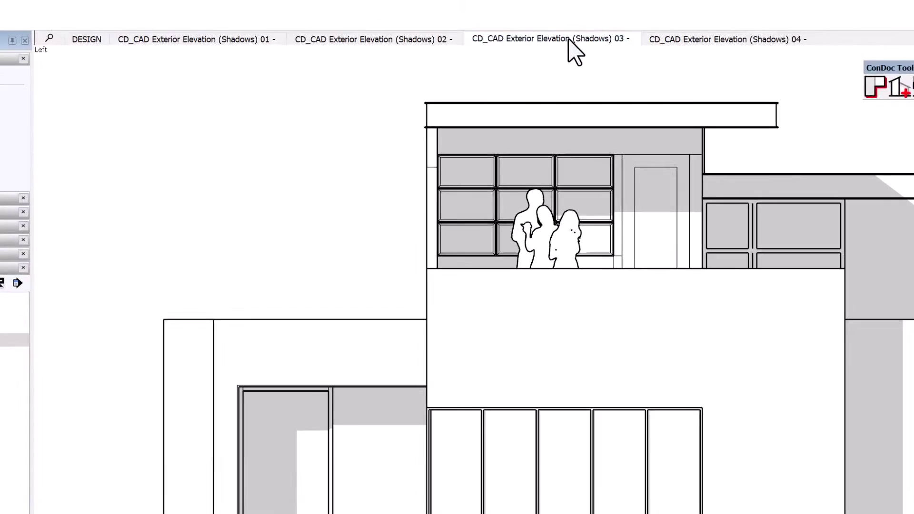
pyautogui.click(381, 46)
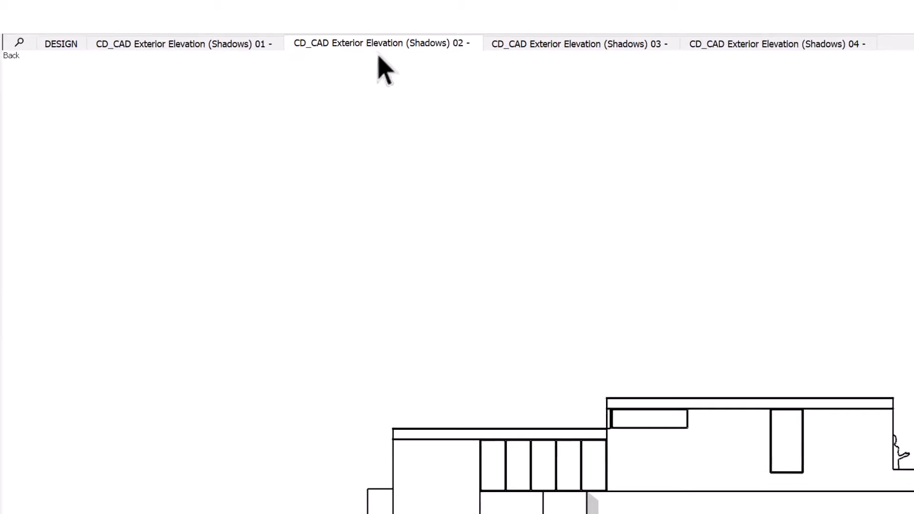
pyautogui.click(188, 46)
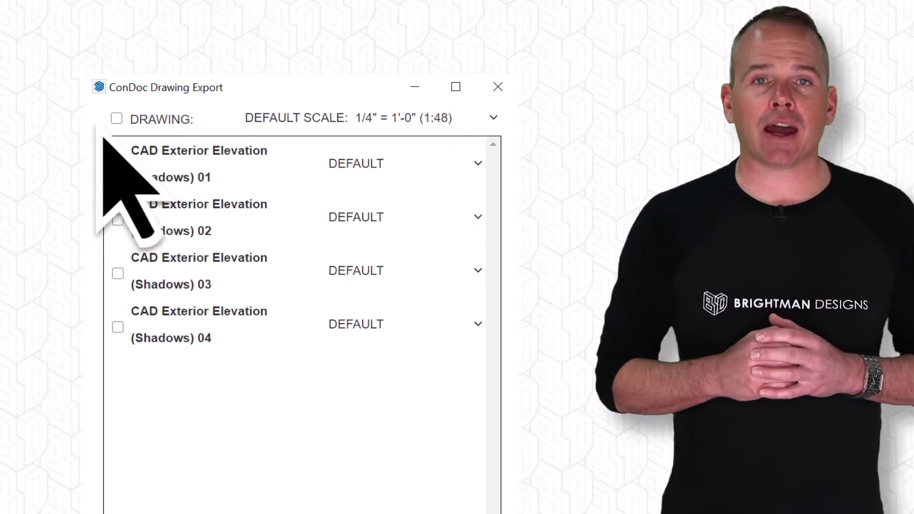
# Export all four elevation scenes to LayOut at a default scale of 1/8" = 1'-0"
pyautogui.click(49, 116)
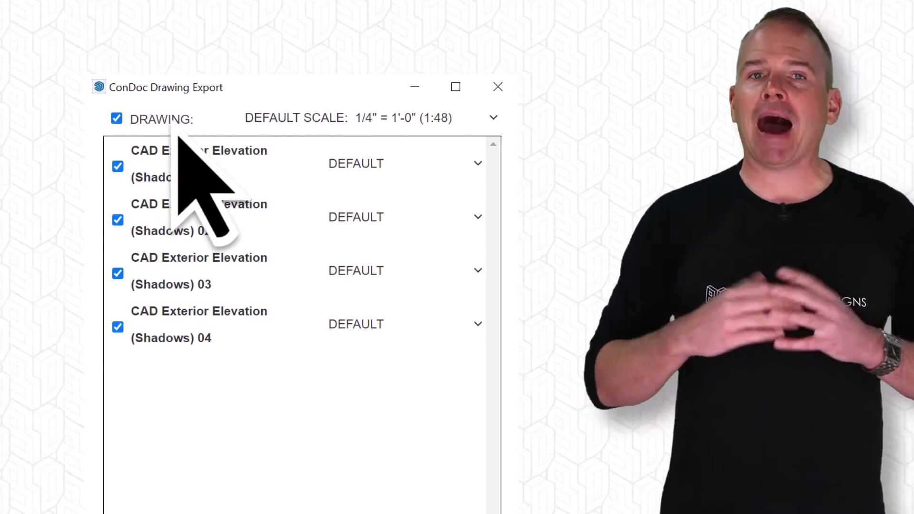
pyautogui.click(429, 119)
pyautogui.click(448, 166)
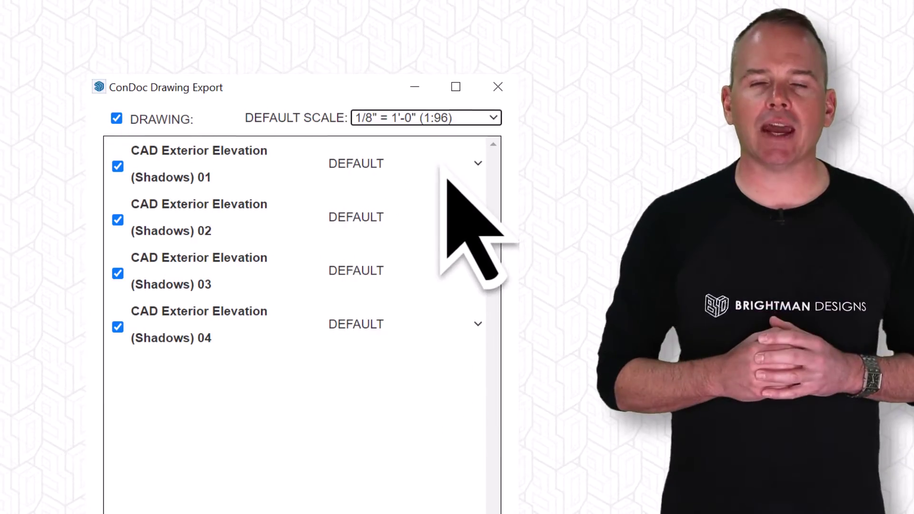
pyautogui.click(395, 451)
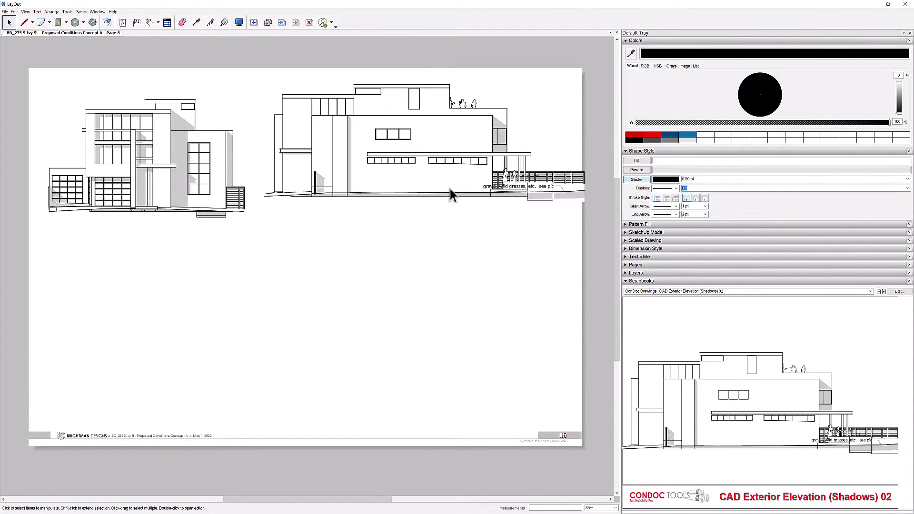
# Place exterior elevation 03 on Page 6 beneath elevation 01
pyautogui.moveTo(762, 400); pyautogui.dragTo(137, 321)
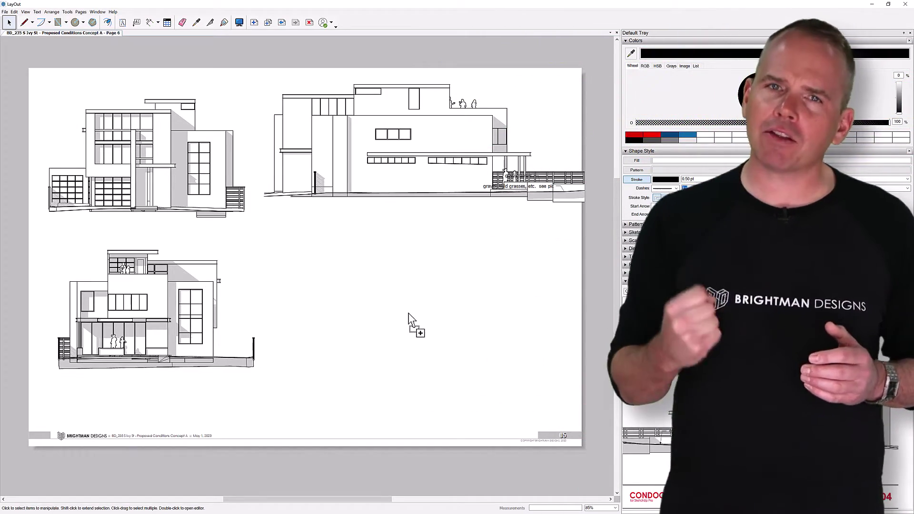
pyautogui.moveTo(412, 320); pyautogui.dragTo(413, 320)
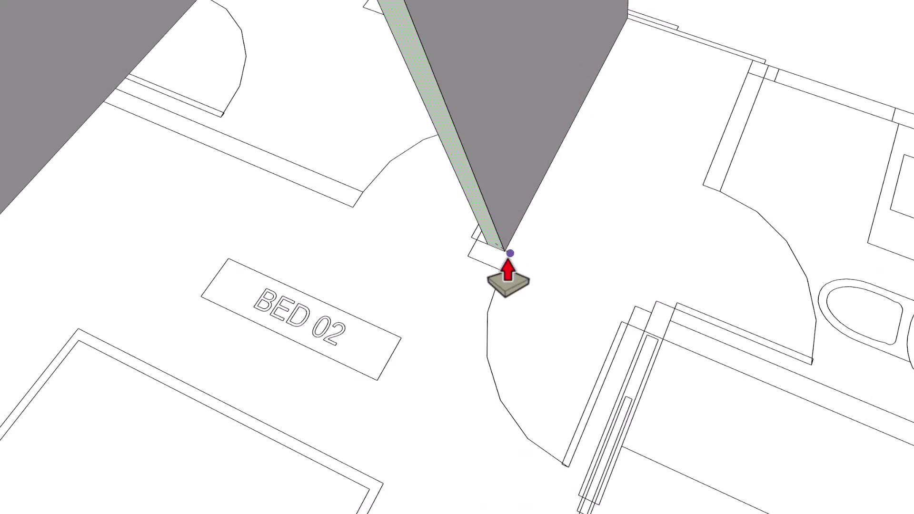
# Orbit to the tall walls and push the door-opening face through the wall thickness
pyautogui.scroll(-3, 508, 276)
pyautogui.scroll(4, 480, 286)
pyautogui.keyDown('shift'); pyautogui.moveTo(480, 286); pyautogui.dragTo(627, 262, button='middle'); pyautogui.keyUp('shift')
pyautogui.scroll(5, 693, 286)
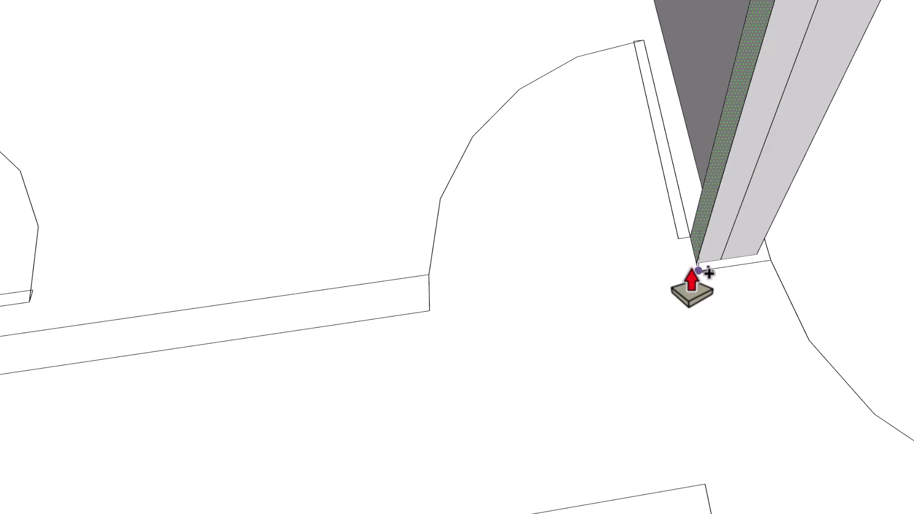
pyautogui.scroll(-3, 716, 290)
pyautogui.moveTo(639, 326)
pyautogui.keyDown('shift'); pyautogui.mouseDown(button='middle')
pyautogui.moveTo(555, 327)
pyautogui.moveTo(471, 351)
pyautogui.mouseUp(button='middle'); pyautogui.keyUp('shift')
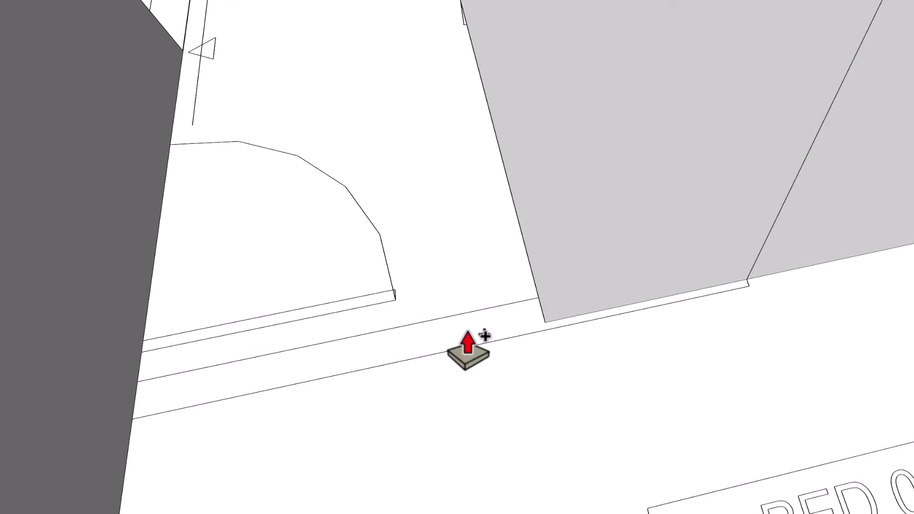
pyautogui.scroll(4, 686, 334)
pyautogui.press('m')
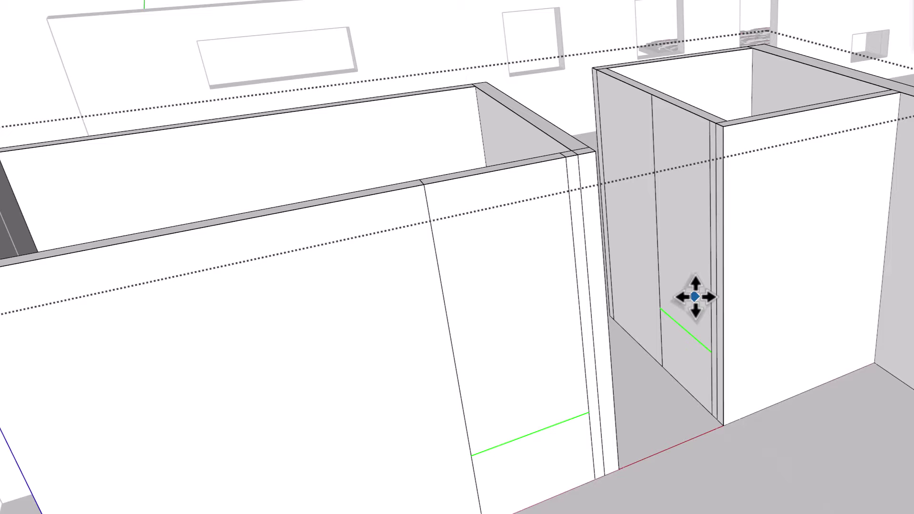
pyautogui.click(558, 355)
pyautogui.click(475, 323)
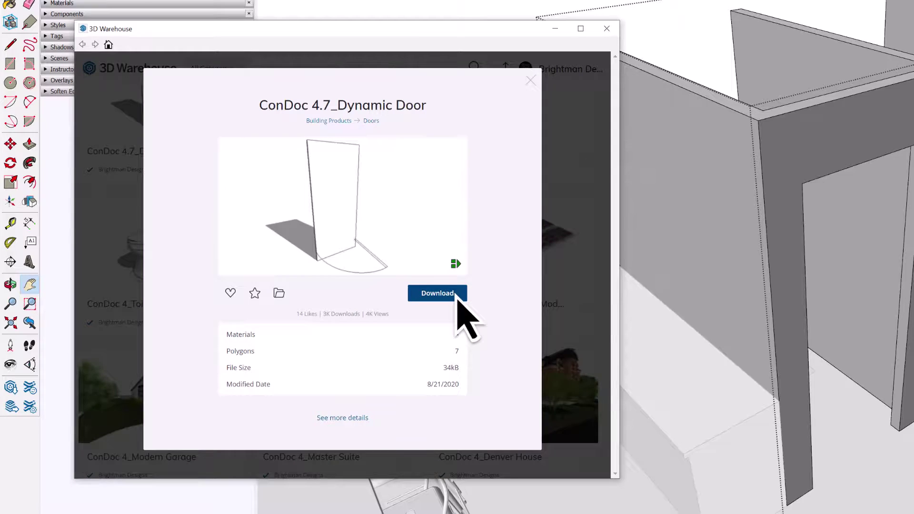
# Download the ConDoc 4.7_Dynamic Door from 3D Warehouse into the model
pyautogui.click(457, 294)
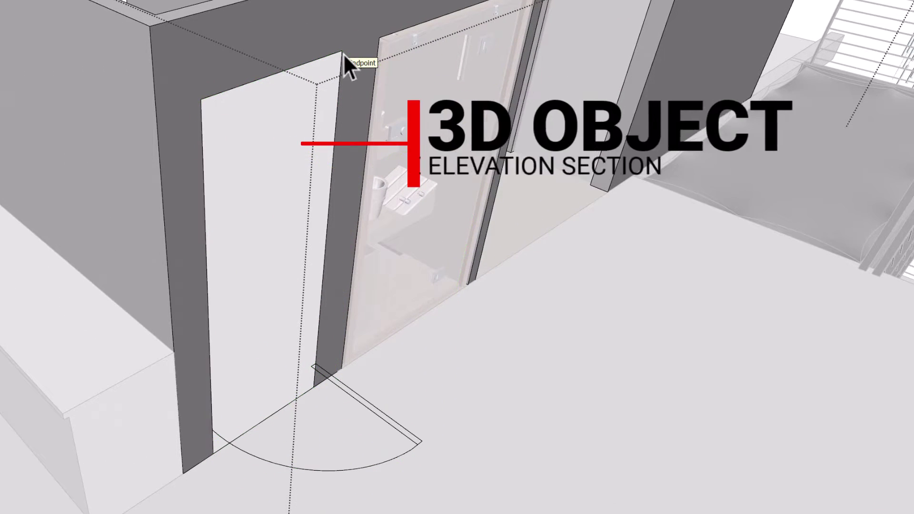
# Finish scaling the dynamic door to the full height of the wall opening
pyautogui.click(344, 53)
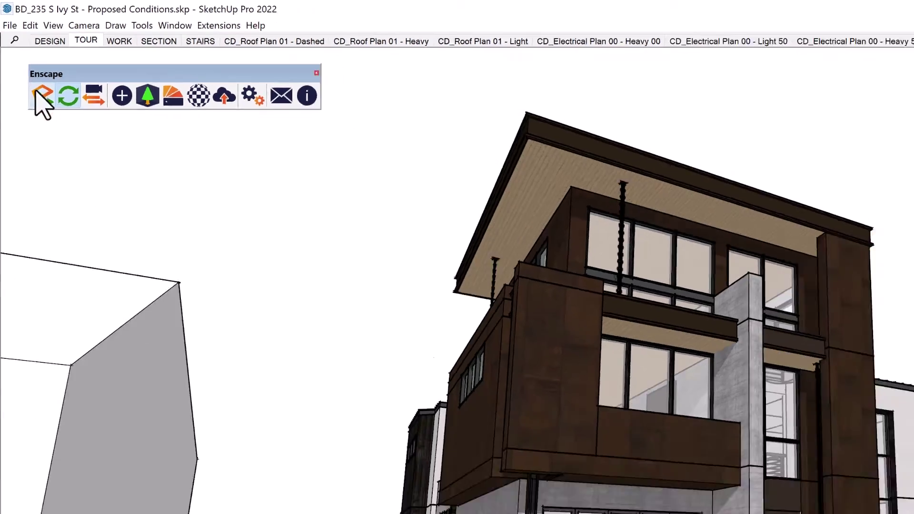
pyautogui.click(51, 117)
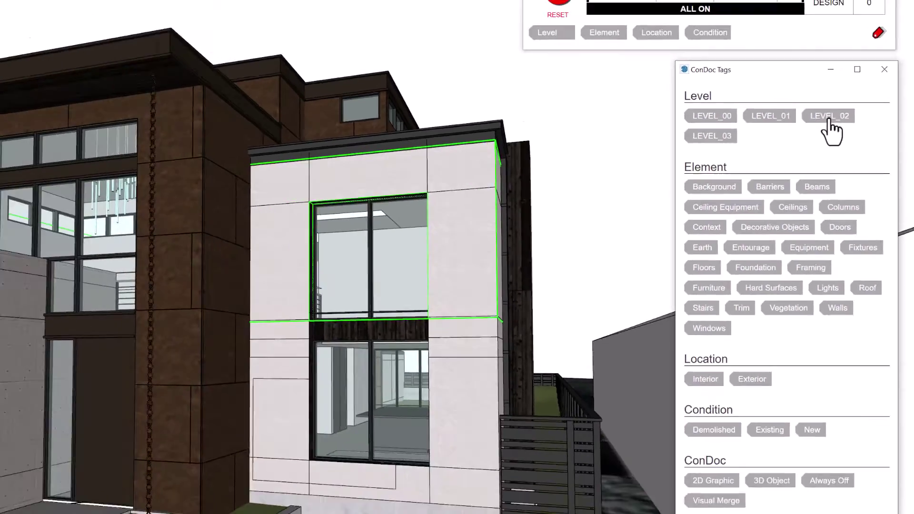
pyautogui.click(788, 93)
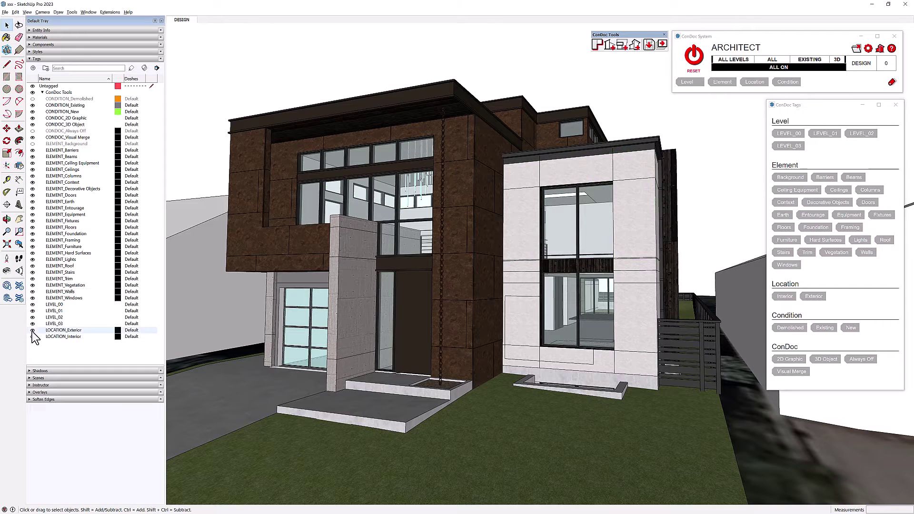
pyautogui.click(32, 317)
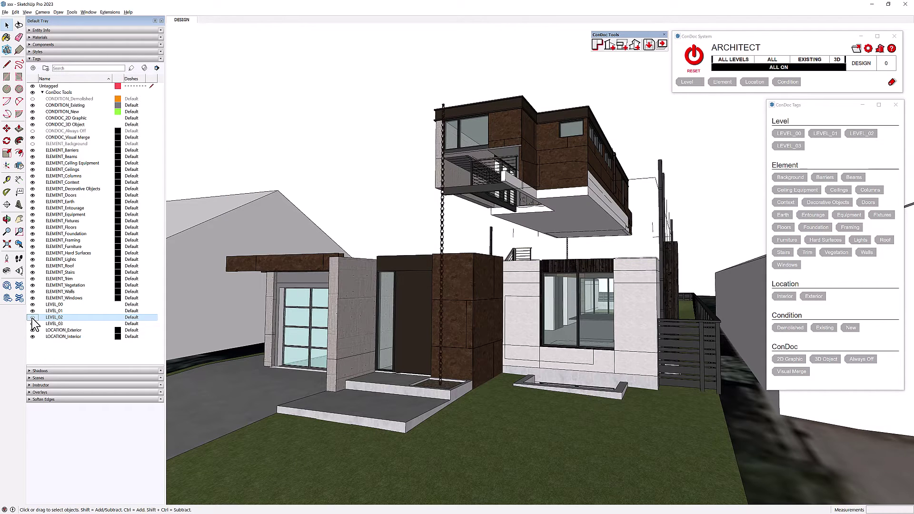
pyautogui.click(33, 317)
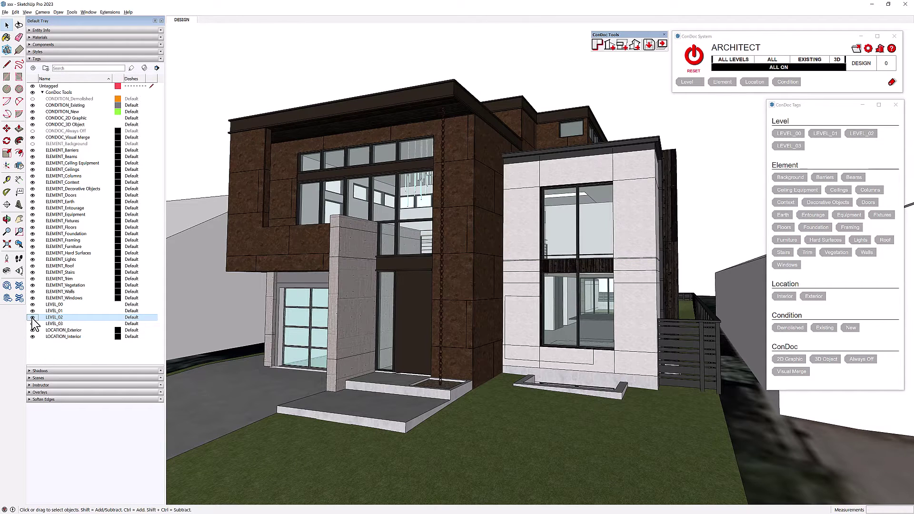
pyautogui.click(32, 292)
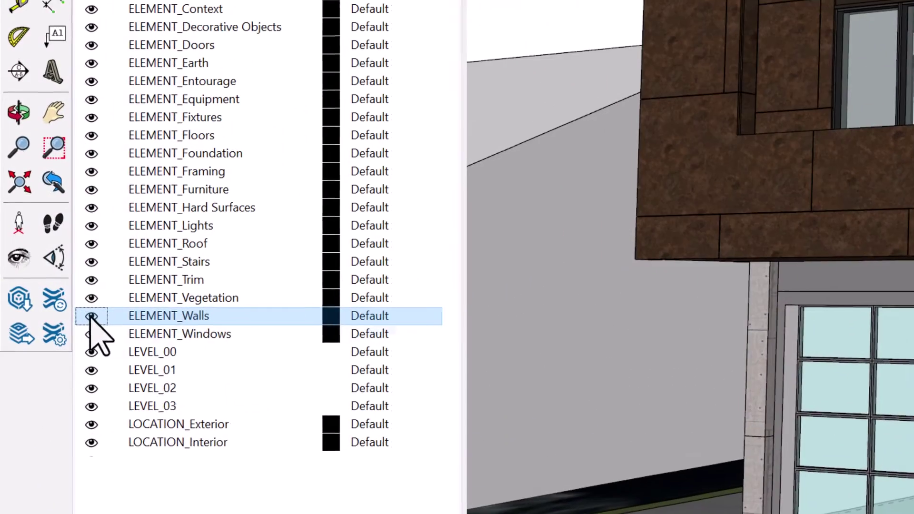
pyautogui.click(32, 292)
pyautogui.click(92, 426)
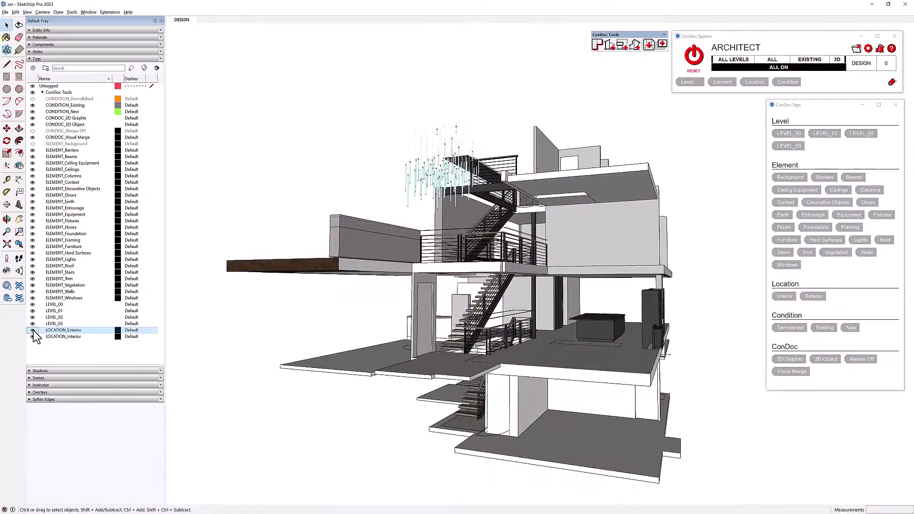
pyautogui.click(32, 331)
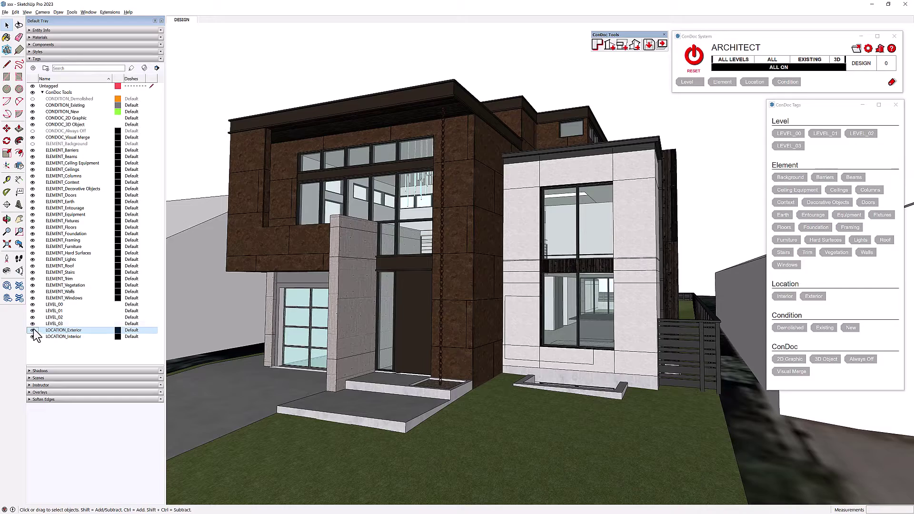
pyautogui.click(32, 112)
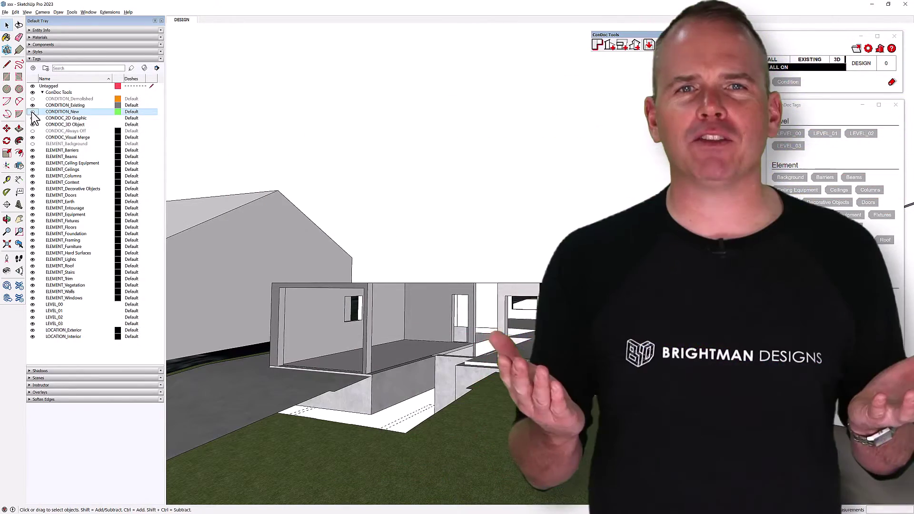
pyautogui.click(32, 111)
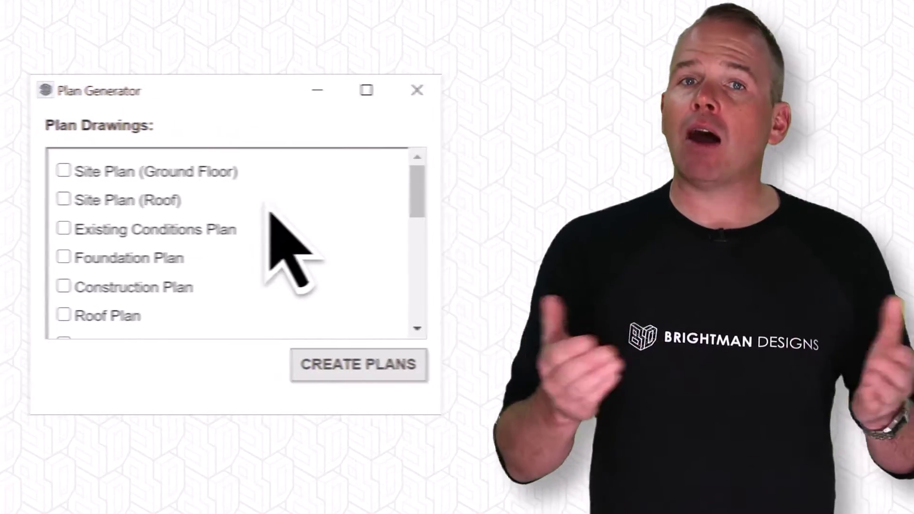
# Generate the chosen Renovation Construction plan scenes and place Demolition Plan 00 on sheet A1.01
pyautogui.click(114, 199)
pyautogui.moveTo(467, 195)
pyautogui.mouseDown()
pyautogui.moveTo(476, 254)
pyautogui.moveTo(361, 270)
pyautogui.mouseUp()
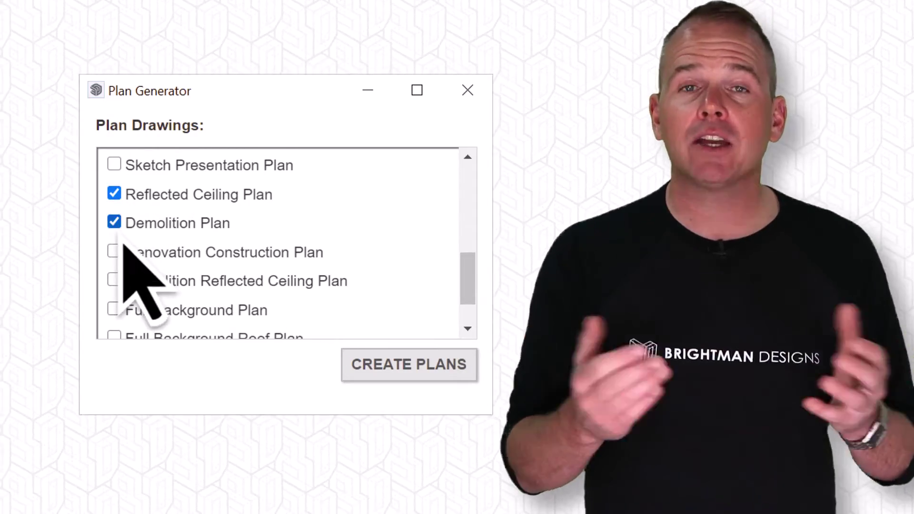
pyautogui.click(114, 252)
pyautogui.click(448, 376)
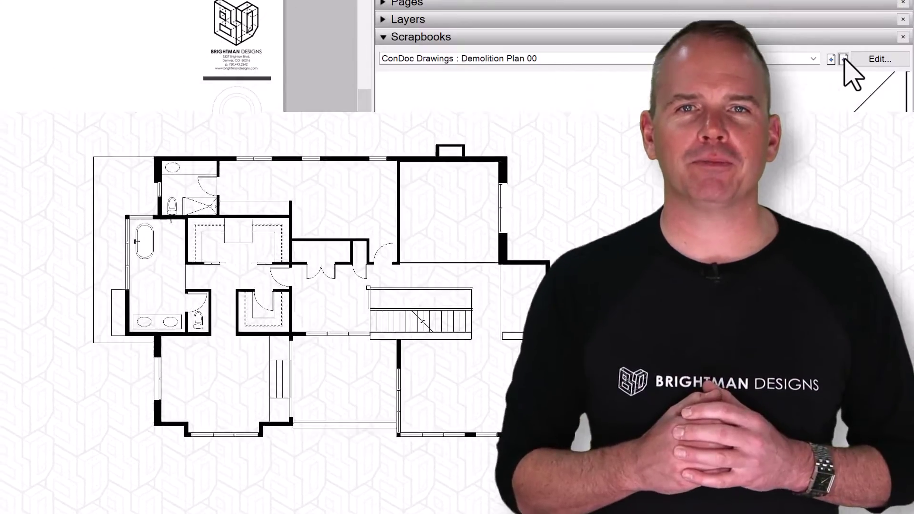
pyautogui.moveTo(775, 119); pyautogui.dragTo(151, 234)
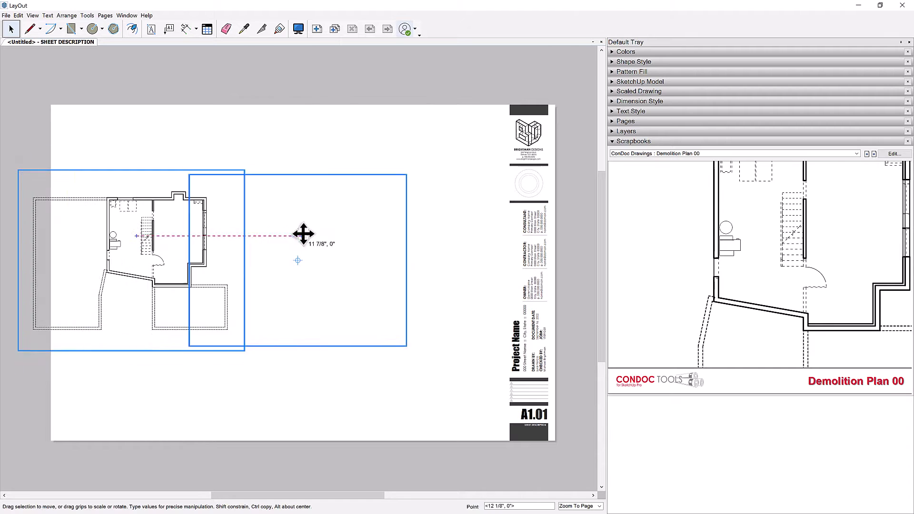
# Place the demolition plan and Renovation Construction Plans 02 and 03 on their sheets
pyautogui.moveTo(304, 249); pyautogui.dragTo(304, 251)
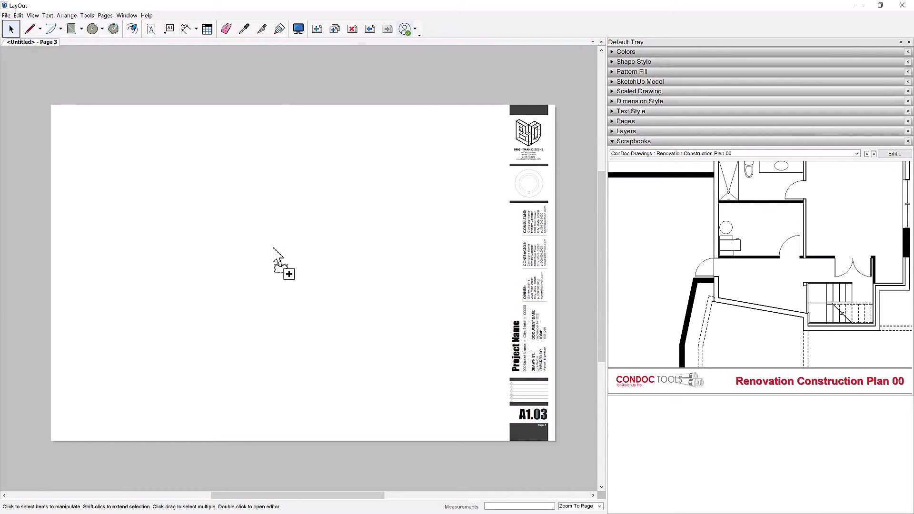
pyautogui.moveTo(275, 259); pyautogui.dragTo(289, 270)
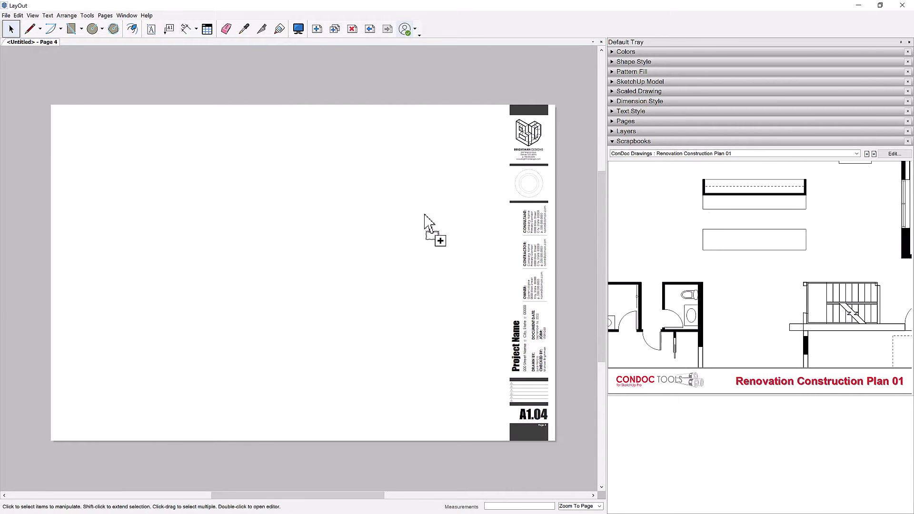
pyautogui.moveTo(431, 229); pyautogui.dragTo(289, 271)
pyautogui.moveTo(762, 267); pyautogui.dragTo(353, 287)
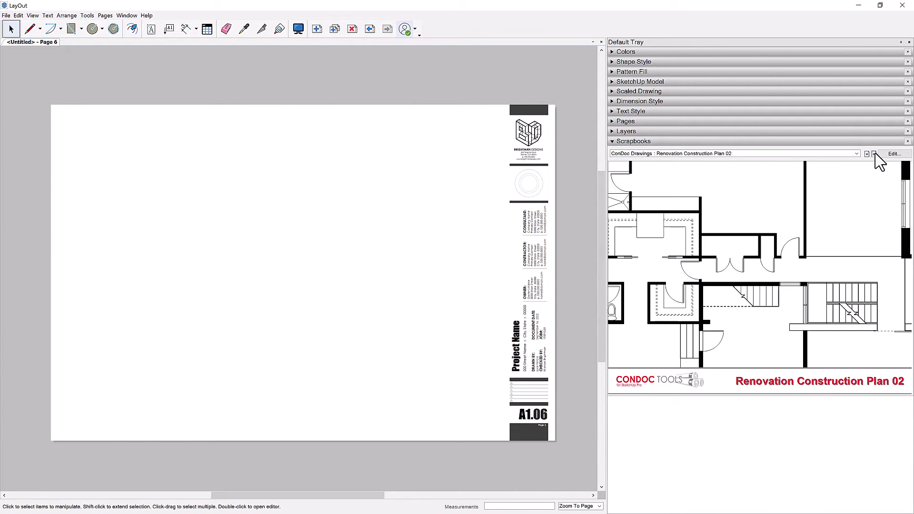
pyautogui.click(874, 153)
pyautogui.moveTo(762, 266); pyautogui.dragTo(393, 248)
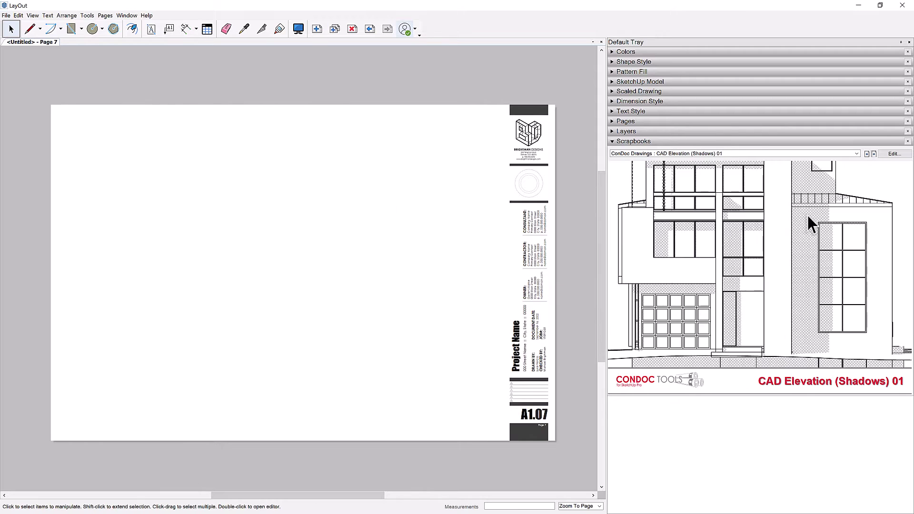
# Place CAD Elevations 01–02 on page 7 and Elevations 03–04 on page 8
pyautogui.moveTo(810, 224); pyautogui.dragTo(321, 262)
pyautogui.click(874, 153)
pyautogui.moveTo(762, 267); pyautogui.dragTo(276, 329)
pyautogui.click(260, 237)
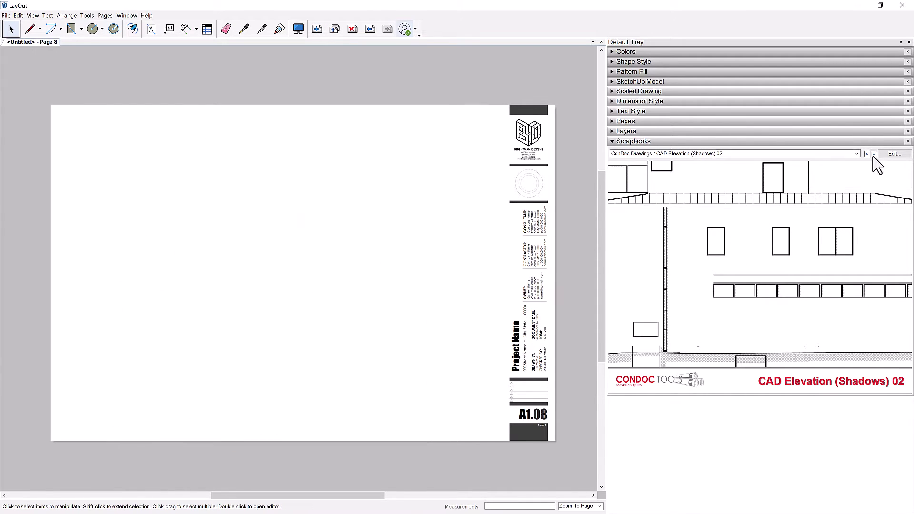
pyautogui.click(874, 153)
pyautogui.moveTo(762, 267); pyautogui.dragTo(300, 184)
pyautogui.click(874, 153)
pyautogui.moveTo(762, 267); pyautogui.dragTo(302, 345)
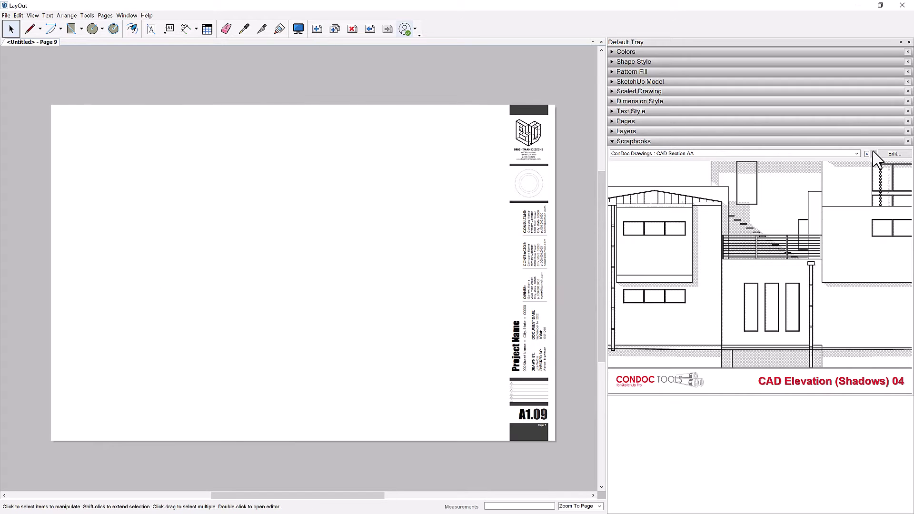
# Place CAD Section AA on page 9 and advance the scrapbook to Section BB
pyautogui.click(874, 153)
pyautogui.moveTo(762, 267); pyautogui.dragTo(286, 193)
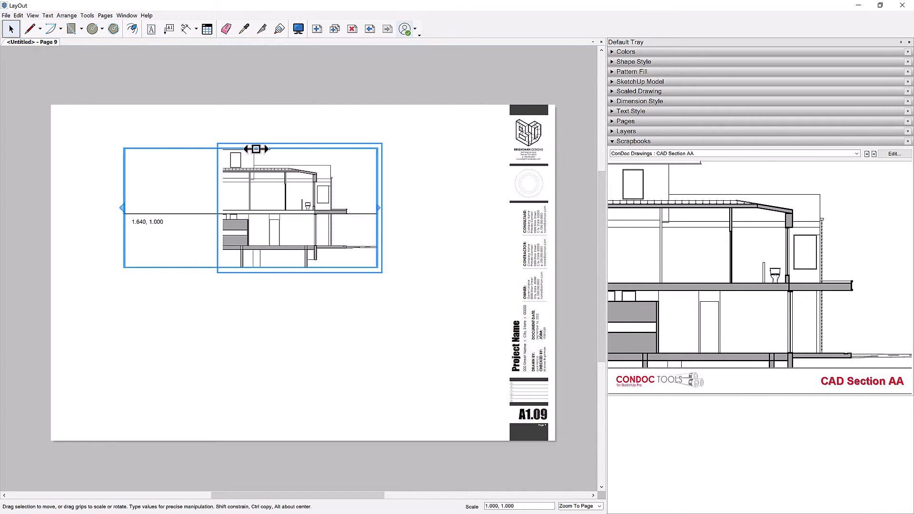
pyautogui.click(874, 154)
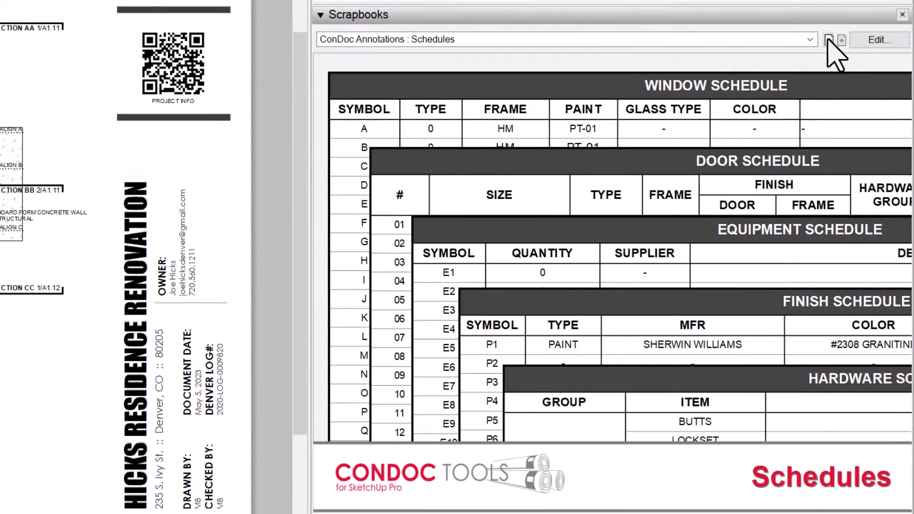
# Step back from Schedules to the ConDoc Annotations scrapbook's tags page
pyautogui.click(829, 40)
pyautogui.click(830, 40)
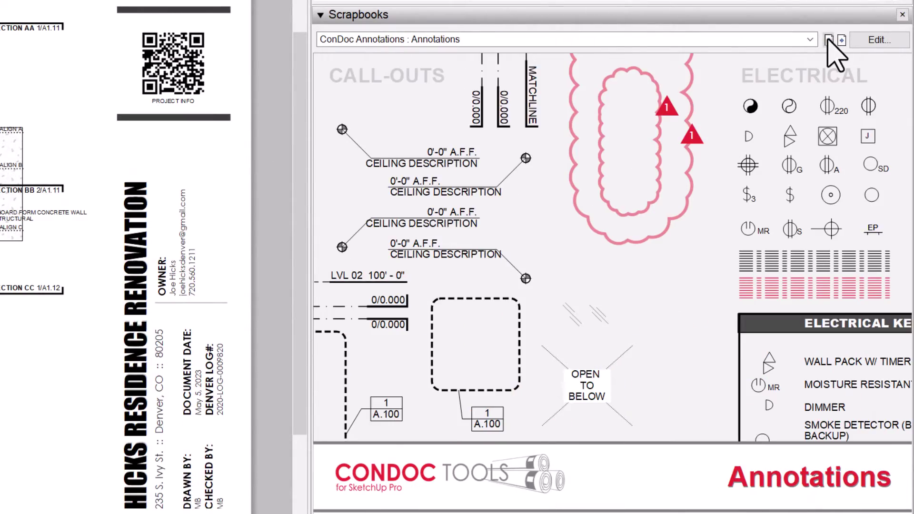
pyautogui.click(830, 40)
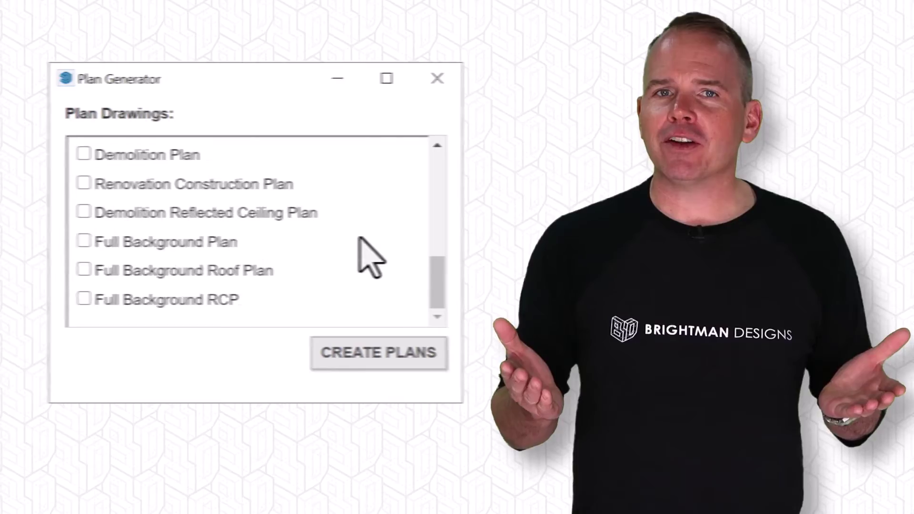
# Generate Full Background Plan, Roof Plan and RCP scenes in Plan Generator
pyautogui.click(238, 243)
pyautogui.click(239, 271)
pyautogui.click(233, 300)
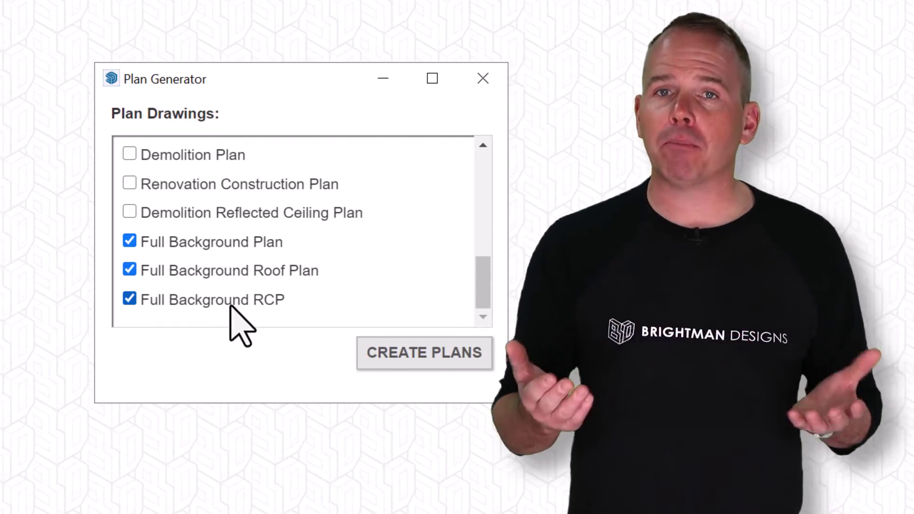
pyautogui.click(419, 365)
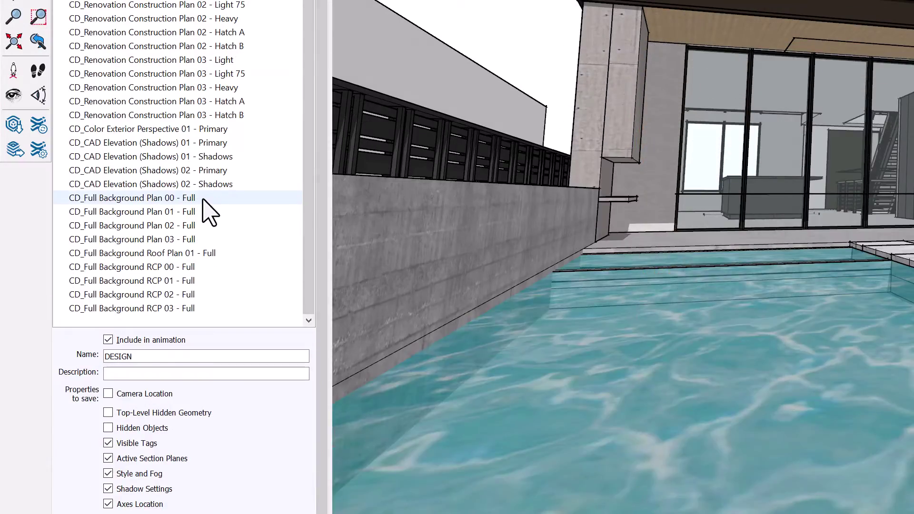
# View Full Background Plans 00 and 01, ending on Full Background Plan 02
pyautogui.click(205, 200)
pyautogui.click(210, 212)
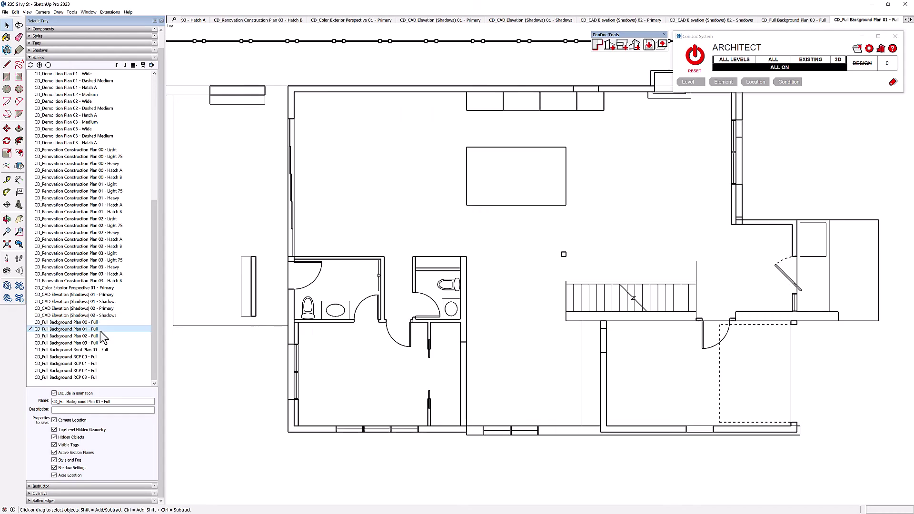
pyautogui.click(100, 336)
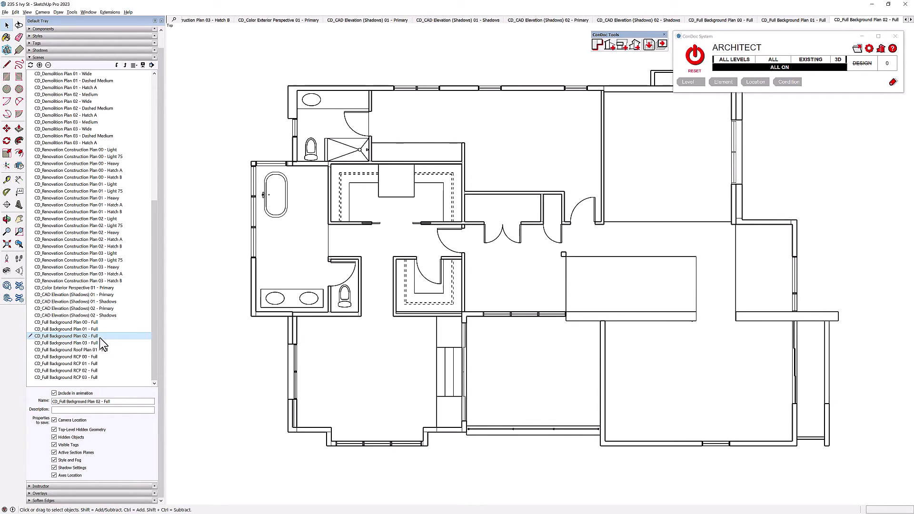